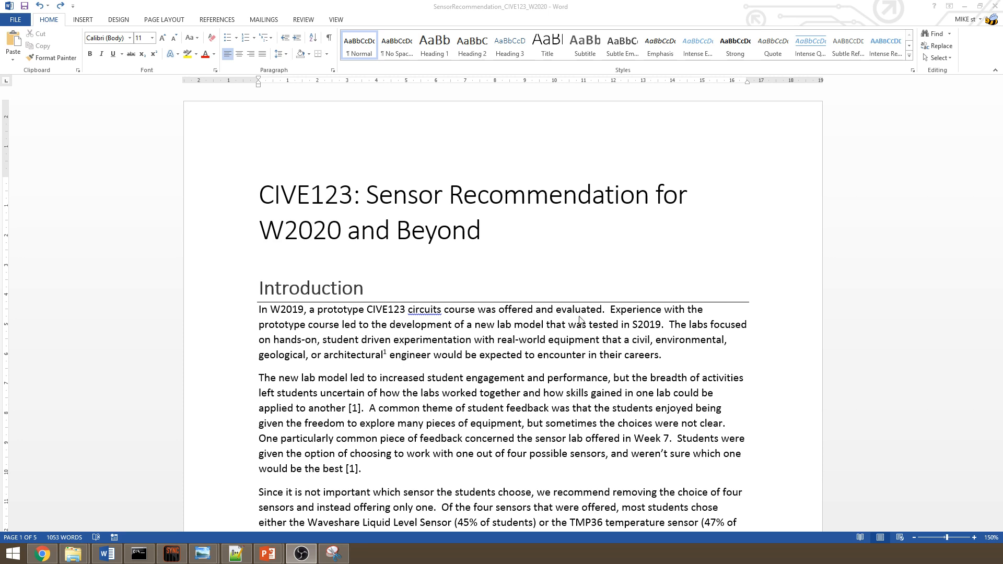
{"action": "left_click", "coordinate": [285, 278]}
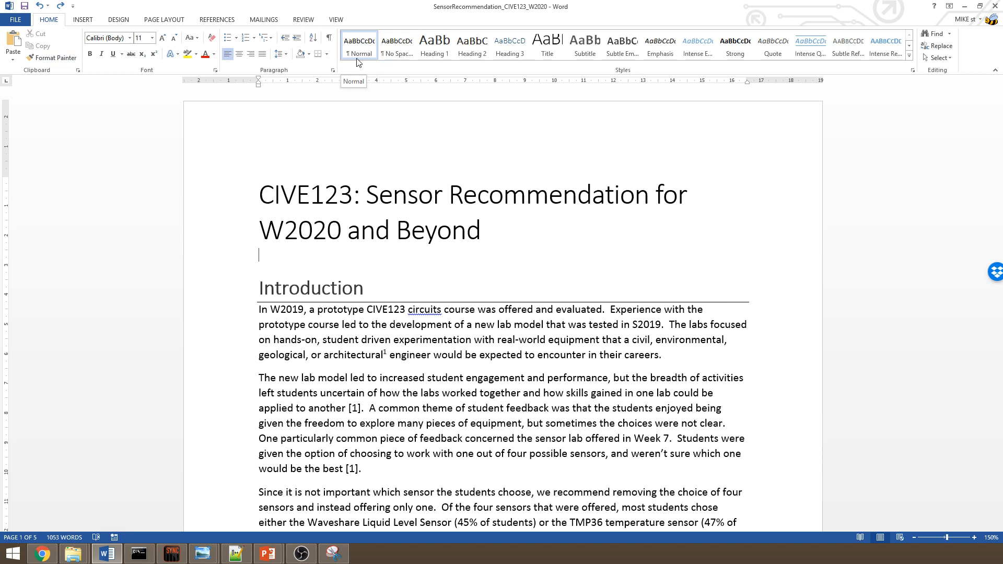
{"action": "left_click", "coordinate": [268, 254]}
{"action": "type", "text": "Hello"}
{"action": "key", "text": "BackSpace"}
{"action": "key", "text": "BackSpace"}
{"action": "key", "text": "BackSpace"}
{"action": "key", "text": "Return"}
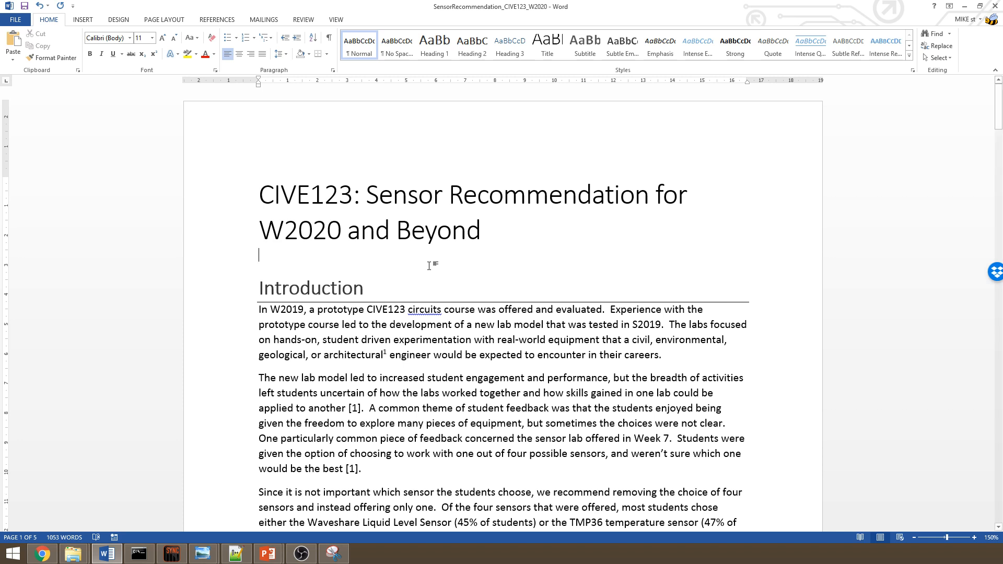
- Examine the heading styles applied to the Introduction, Background and CIVE123 headings
{"action": "left_click", "coordinate": [366, 291]}
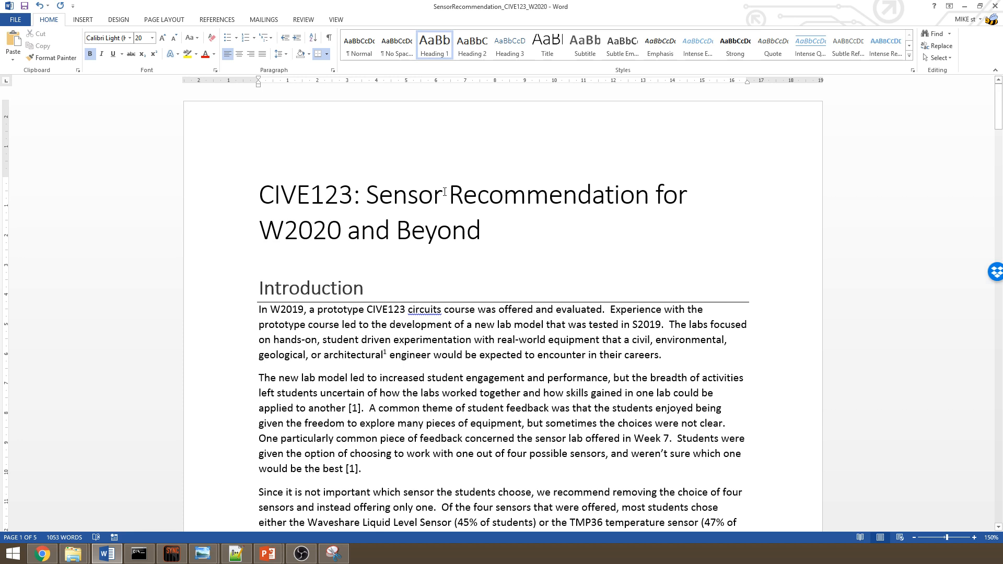
{"action": "scroll", "coordinate": [310, 259], "scroll_direction": "down", "scroll_amount": 1}
{"action": "scroll", "coordinate": [309, 258], "scroll_direction": "down", "scroll_amount": 7}
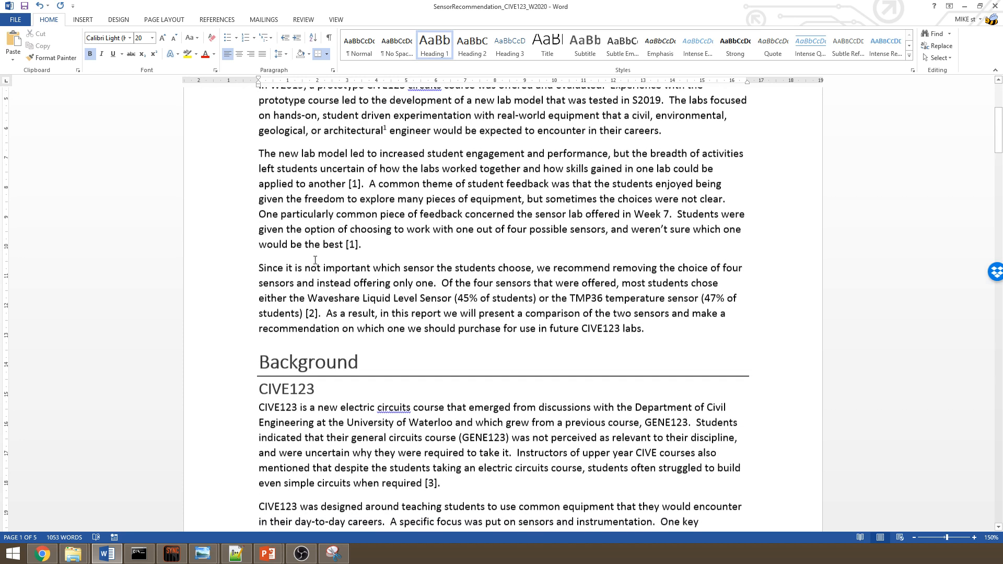
{"action": "left_click", "coordinate": [348, 248]}
{"action": "left_click", "coordinate": [365, 248]}
{"action": "left_click", "coordinate": [325, 276]}
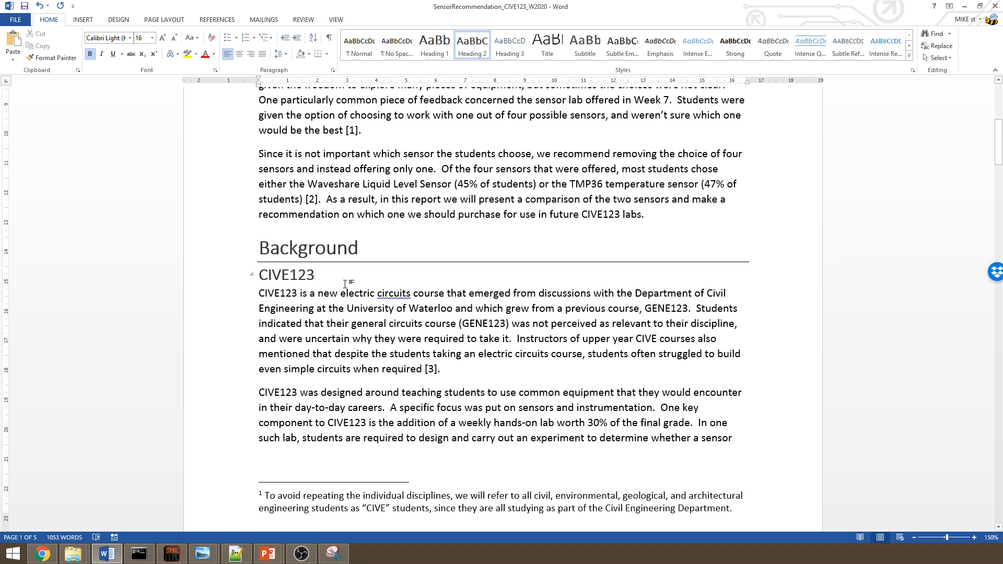
{"action": "scroll", "coordinate": [345, 284], "scroll_direction": "up", "scroll_amount": 6}
{"action": "scroll", "coordinate": [346, 284], "scroll_direction": "up", "scroll_amount": 2}
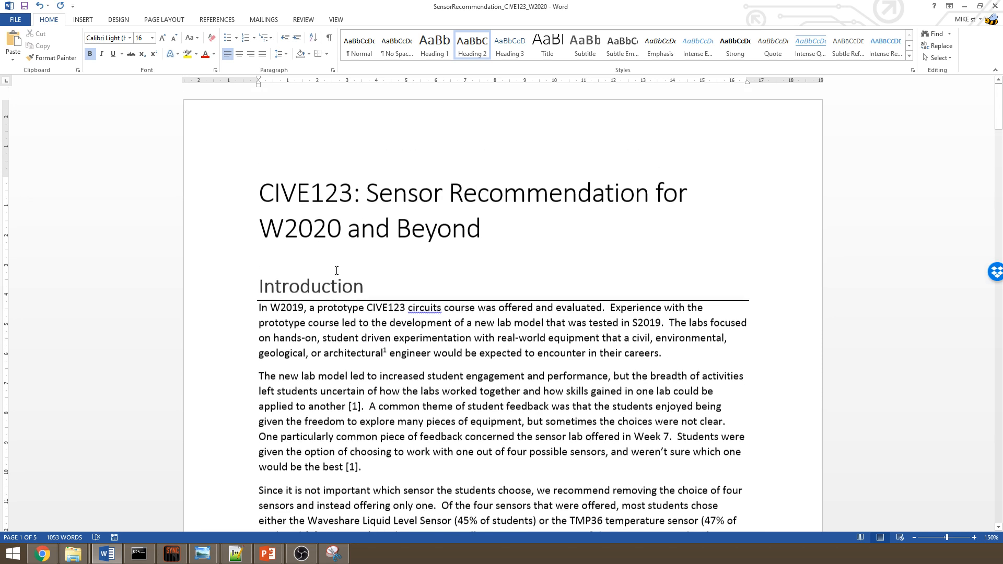
- Insert an Automatic Table 2 table of contents on the blank line below the document title
{"action": "left_click", "coordinate": [271, 263]}
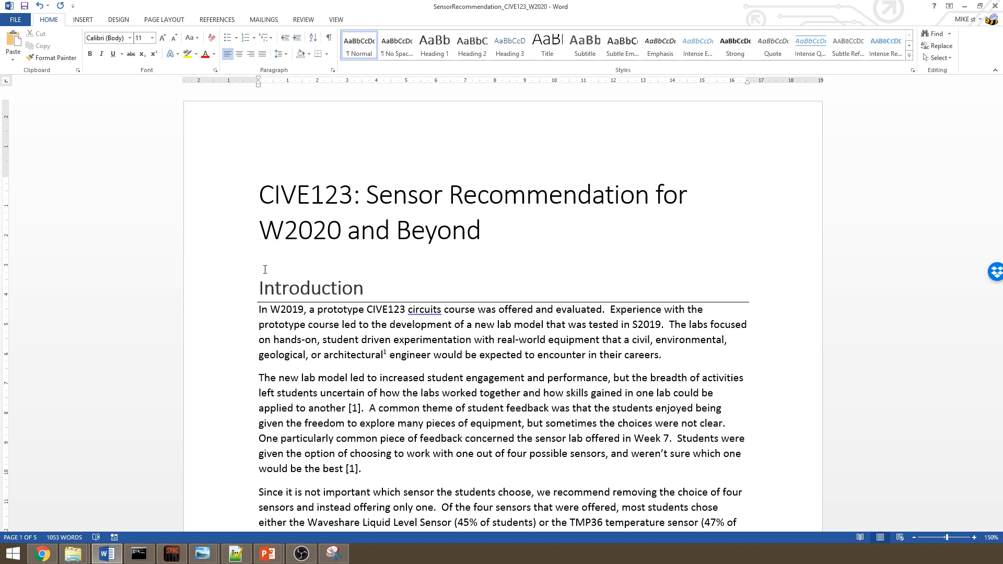
{"action": "left_click", "coordinate": [218, 21]}
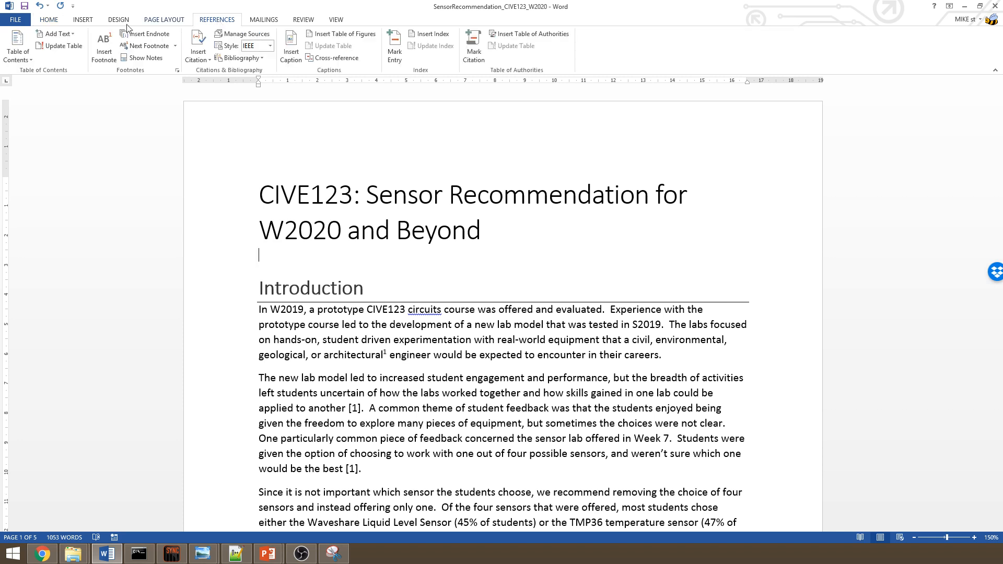
{"action": "left_click", "coordinate": [11, 58]}
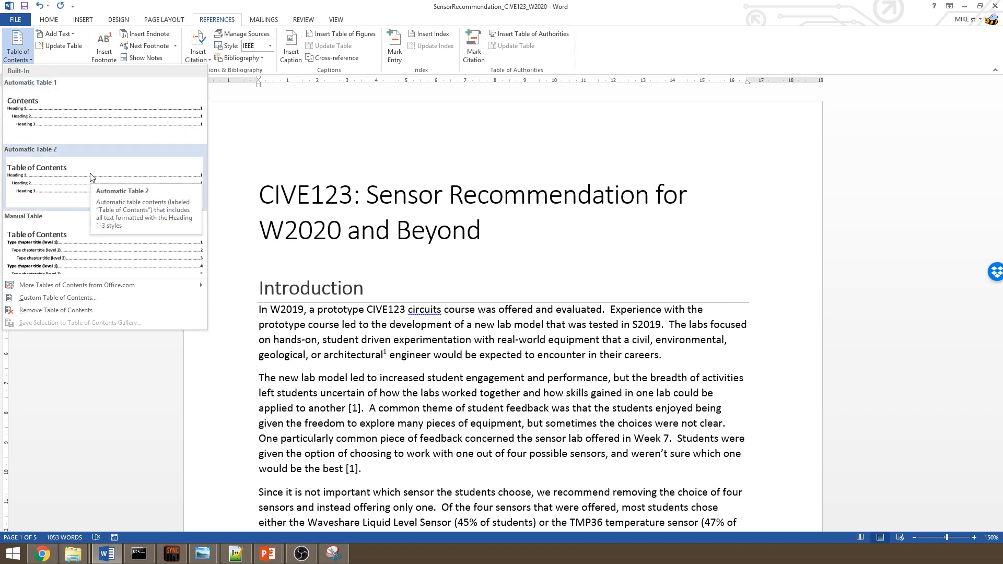
{"action": "left_click", "coordinate": [94, 130]}
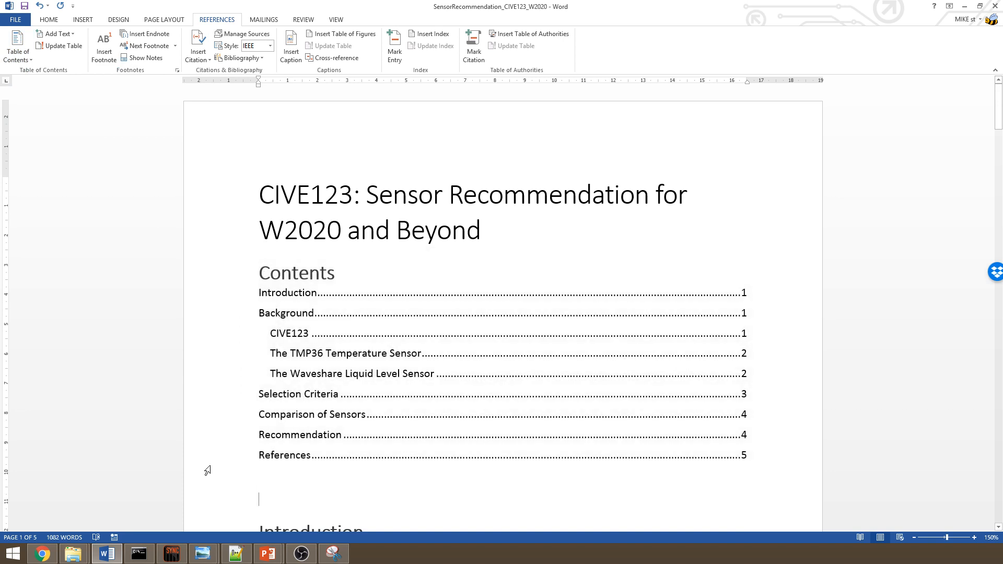
- Add an 'Executive Summary' Heading 1 between the table of contents and the Introduction
{"action": "scroll", "coordinate": [210, 467], "scroll_direction": "down", "scroll_amount": 5}
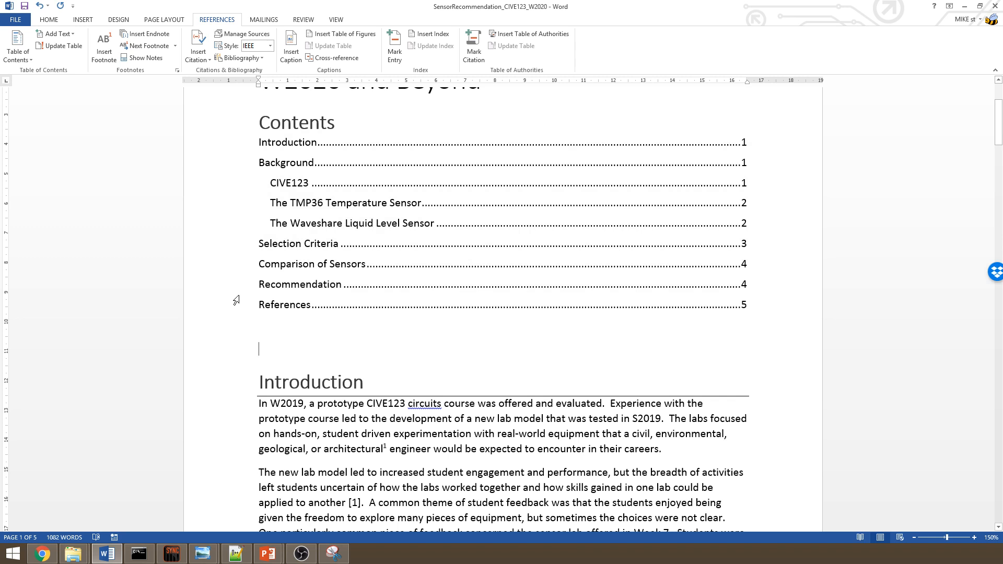
{"action": "left_click", "coordinate": [46, 19]}
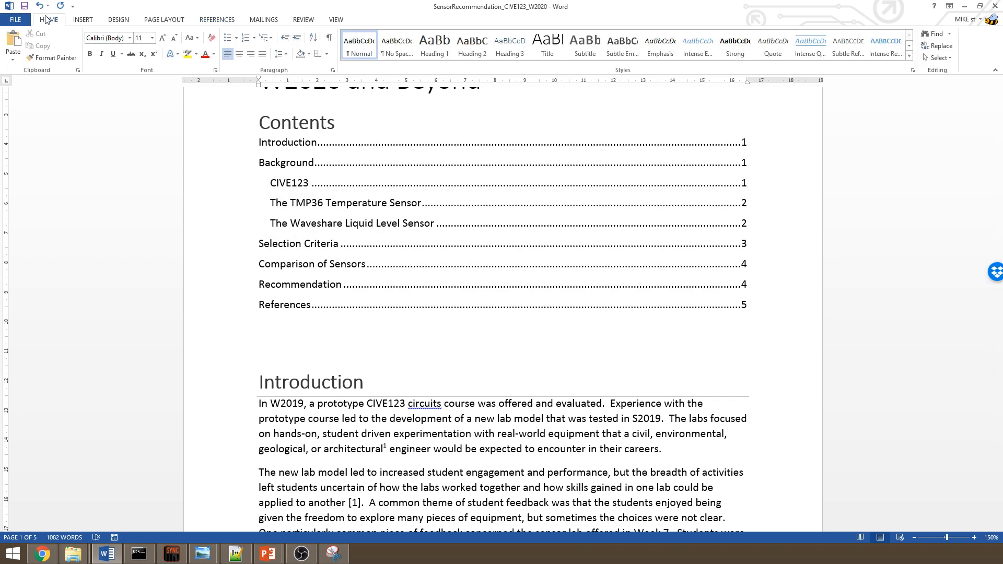
{"action": "left_click", "coordinate": [435, 48]}
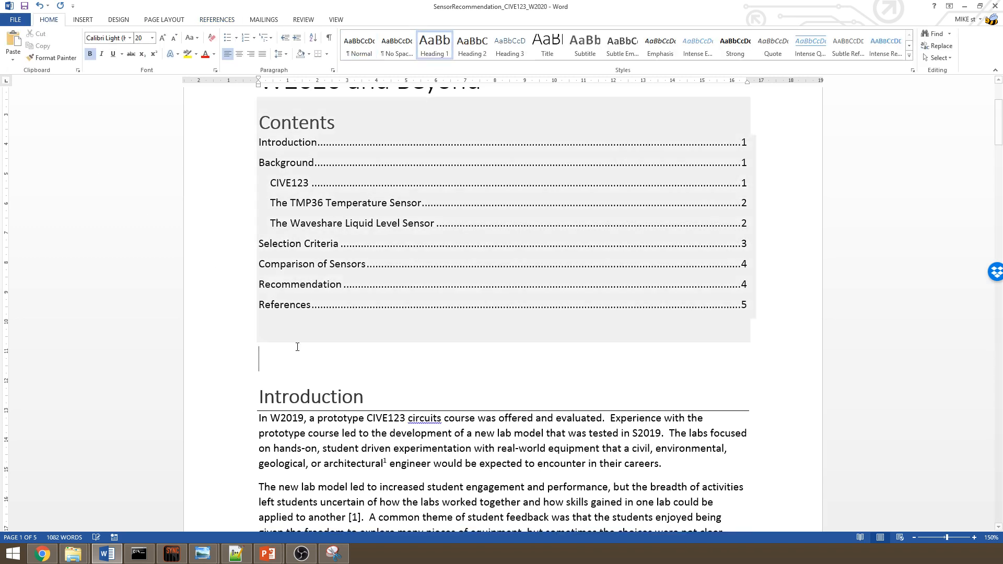
{"action": "type", "text": "Executive"}
{"action": "type", "text": "Summary"}
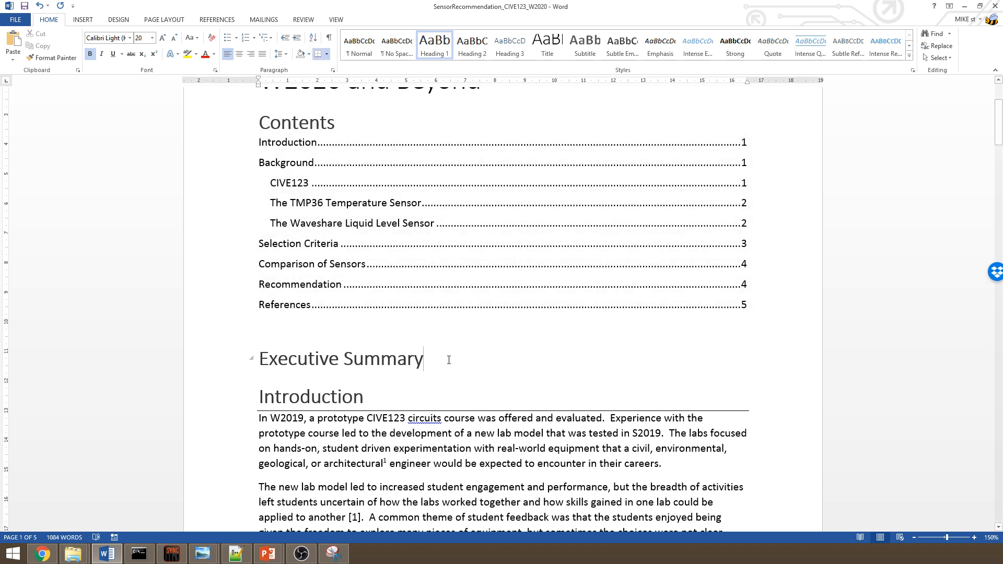
{"action": "key", "text": "Return"}
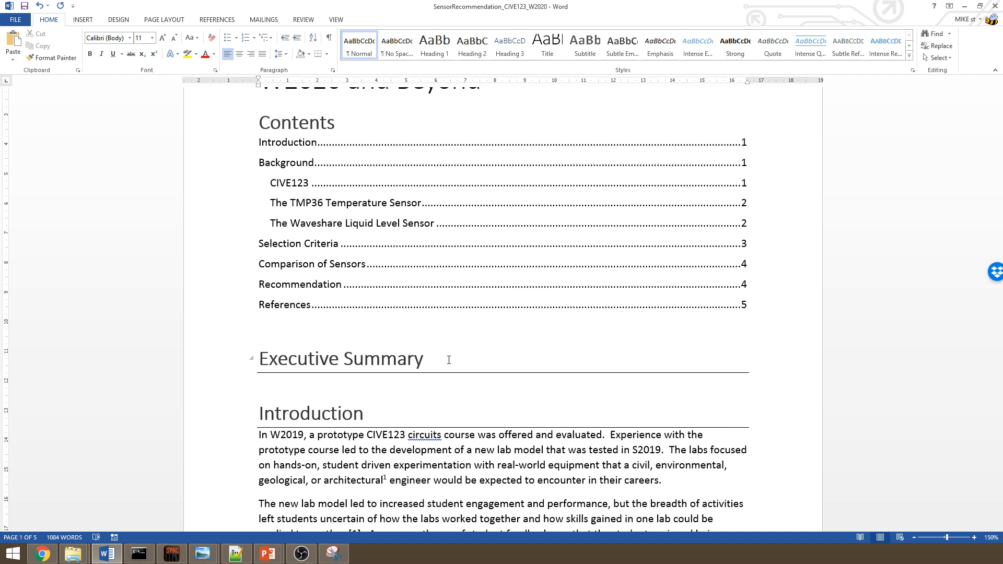
- Update the entire table of contents
{"action": "left_click", "coordinate": [449, 224]}
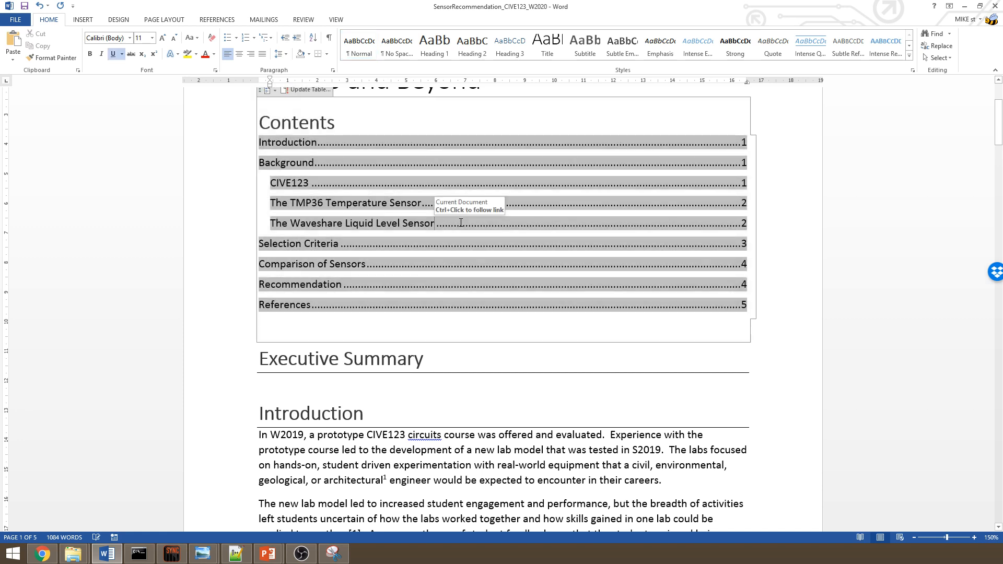
{"action": "scroll", "coordinate": [461, 223], "scroll_direction": "up", "scroll_amount": 1}
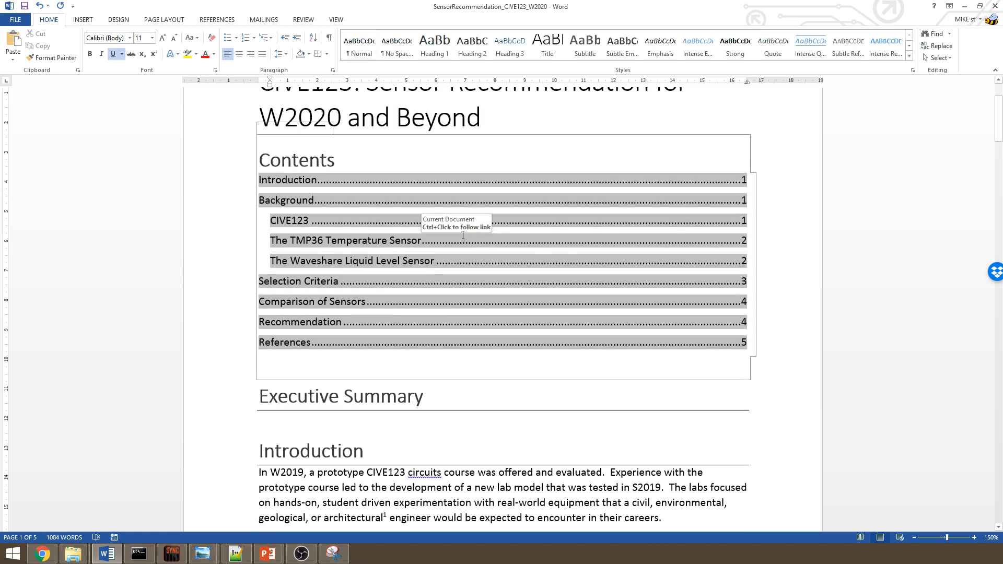
{"action": "left_click", "coordinate": [305, 138]}
{"action": "left_click", "coordinate": [345, 198]}
{"action": "left_click", "coordinate": [242, 152]}
{"action": "left_click", "coordinate": [310, 221]}
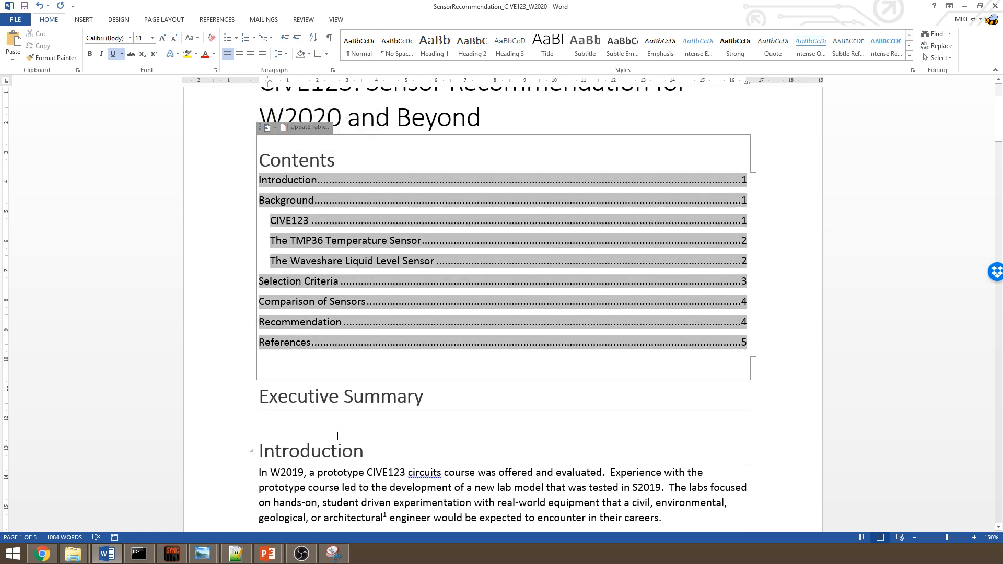
{"action": "left_click", "coordinate": [337, 449]}
{"action": "left_click", "coordinate": [339, 282]}
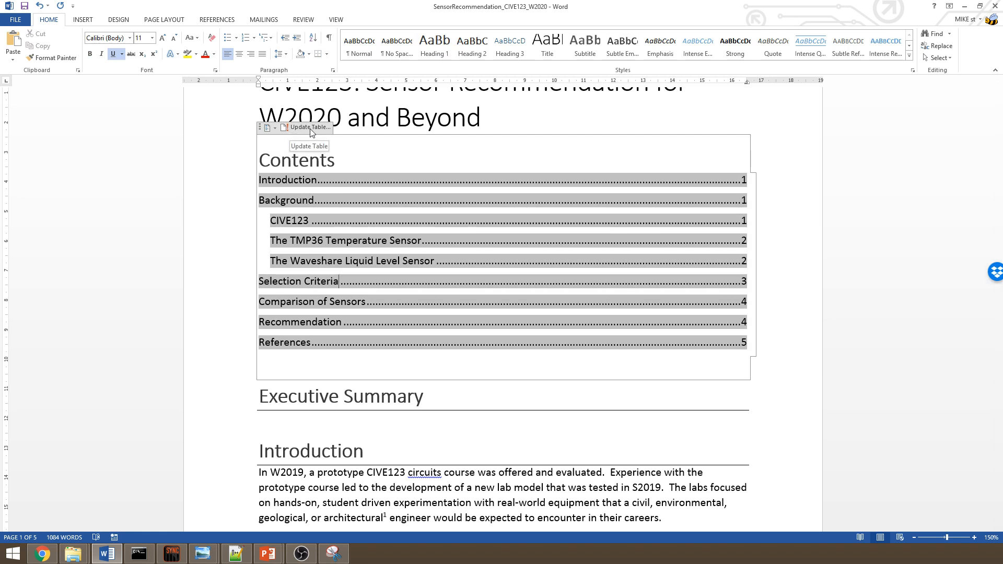
{"action": "left_click", "coordinate": [310, 128]}
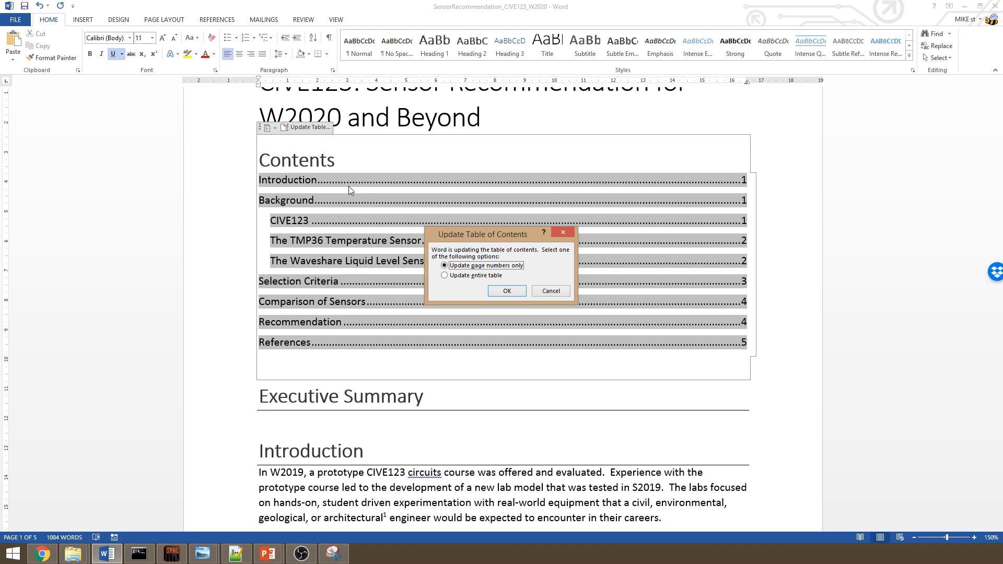
{"action": "left_click", "coordinate": [474, 276]}
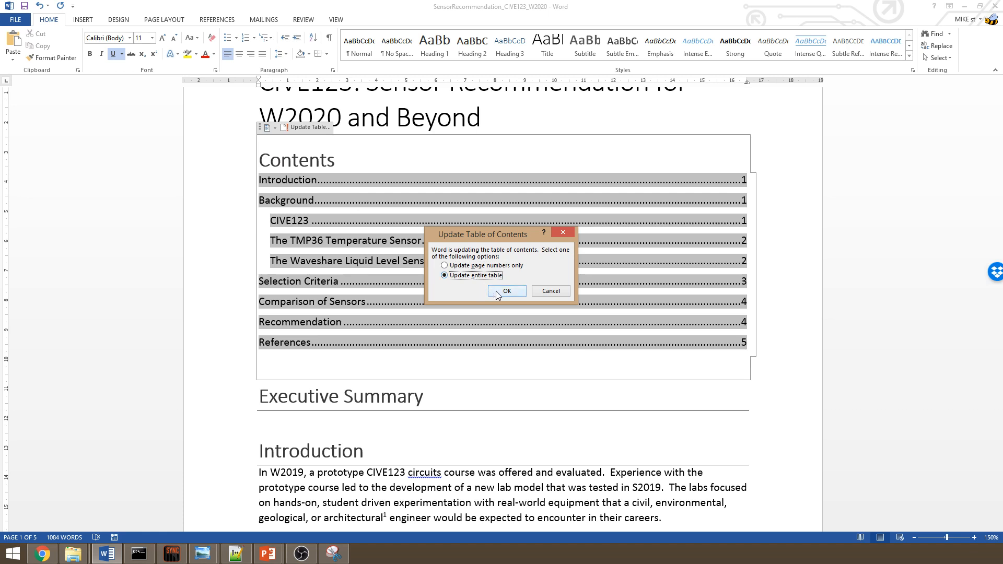
{"action": "left_click", "coordinate": [505, 291]}
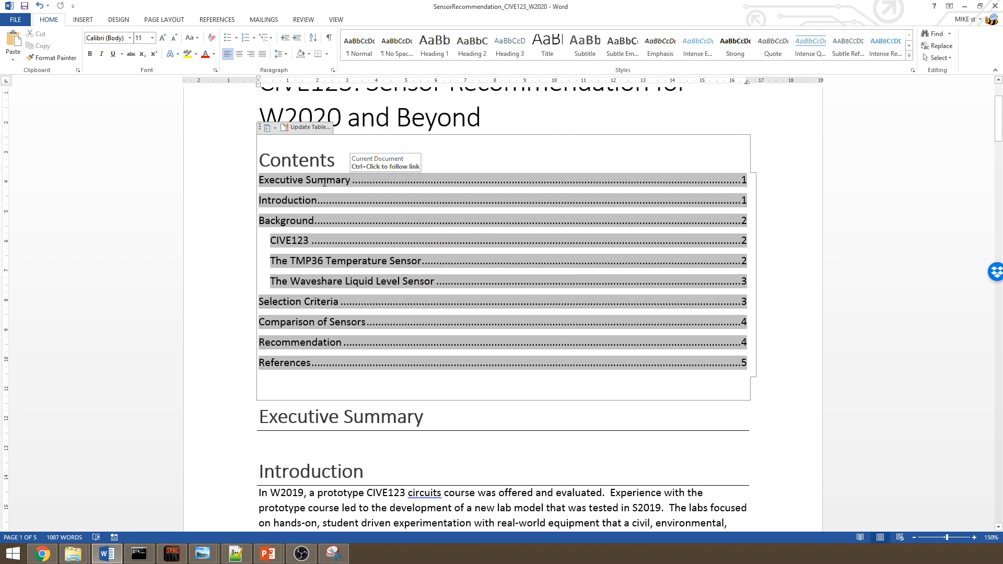
- Delete the Executive Summary heading and update the table of contents
{"action": "left_click", "coordinate": [287, 449]}
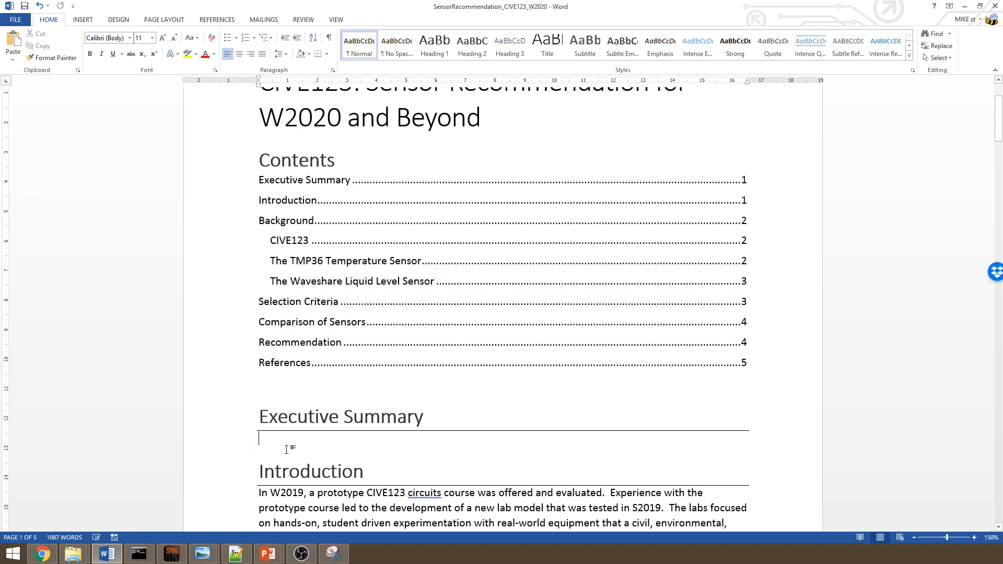
{"action": "key", "text": "BackSpace"}
{"action": "key", "text": "BackSpace"}
{"action": "key", "text": "BackSpace"}
{"action": "key", "text": "BackSpace"}
{"action": "key", "text": "BackSpace"}
{"action": "key", "text": "BackSpace"}
{"action": "key", "text": "BackSpace"}
{"action": "key", "text": "BackSpace"}
{"action": "key", "text": "BackSpace"}
{"action": "key", "text": "BackSpace"}
{"action": "key", "text": "BackSpace"}
{"action": "key", "text": "BackSpace"}
{"action": "key", "text": "BackSpace"}
{"action": "key", "text": "BackSpace"}
{"action": "key", "text": "BackSpace"}
{"action": "key", "text": "BackSpace"}
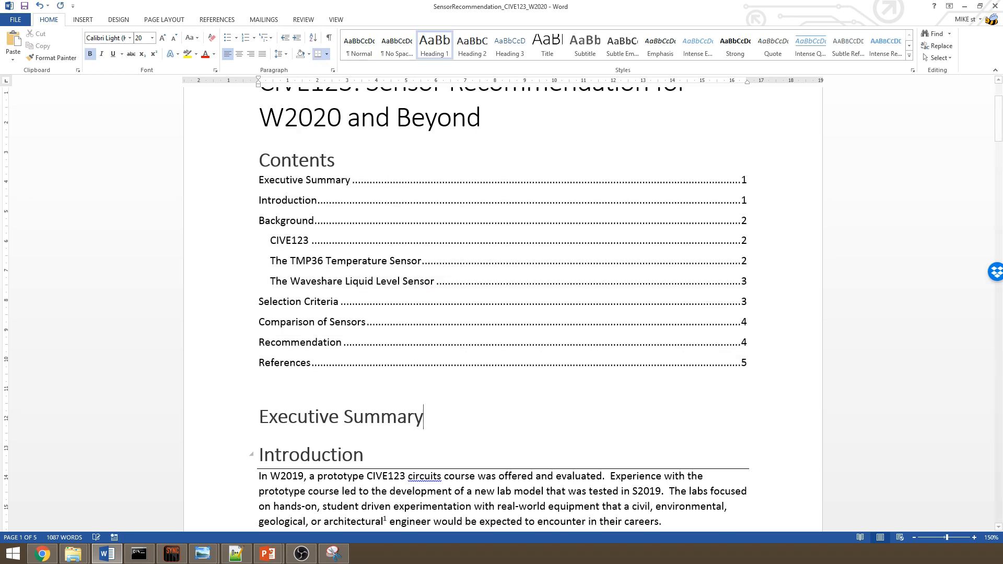
{"action": "key", "text": "BackSpace"}
{"action": "key", "text": "BackSpace"}
{"action": "key", "text": "BackSpace"}
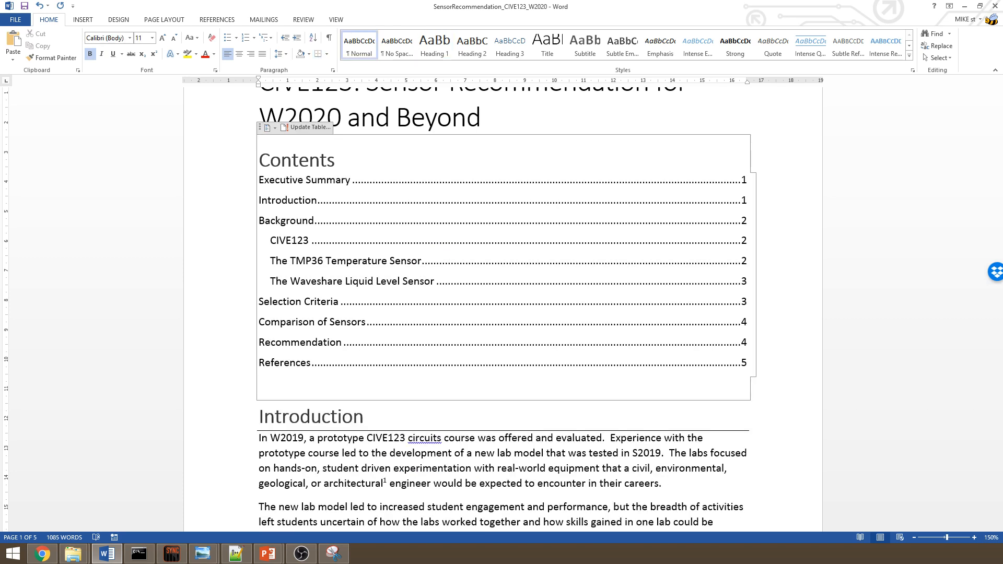
{"action": "left_click", "coordinate": [318, 129]}
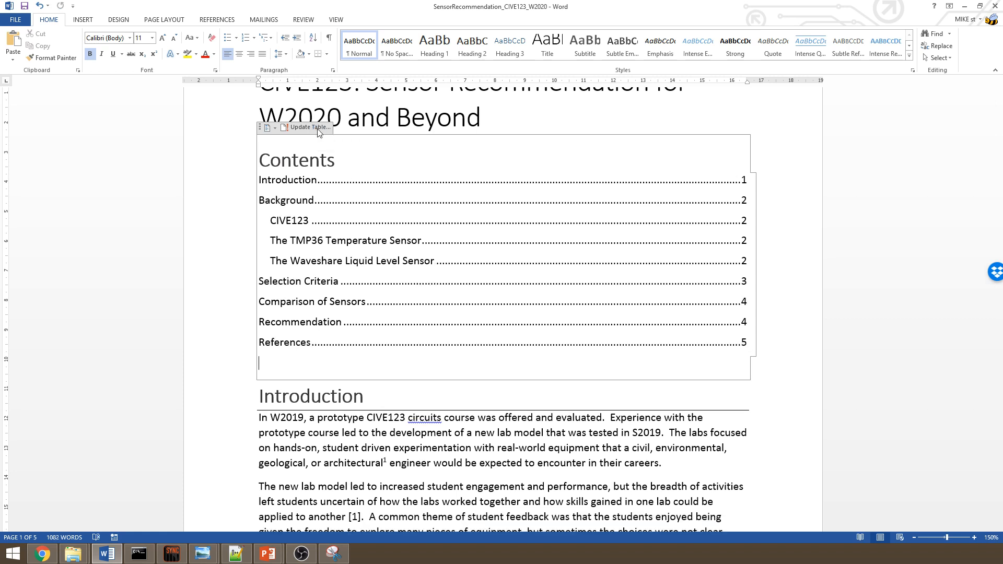